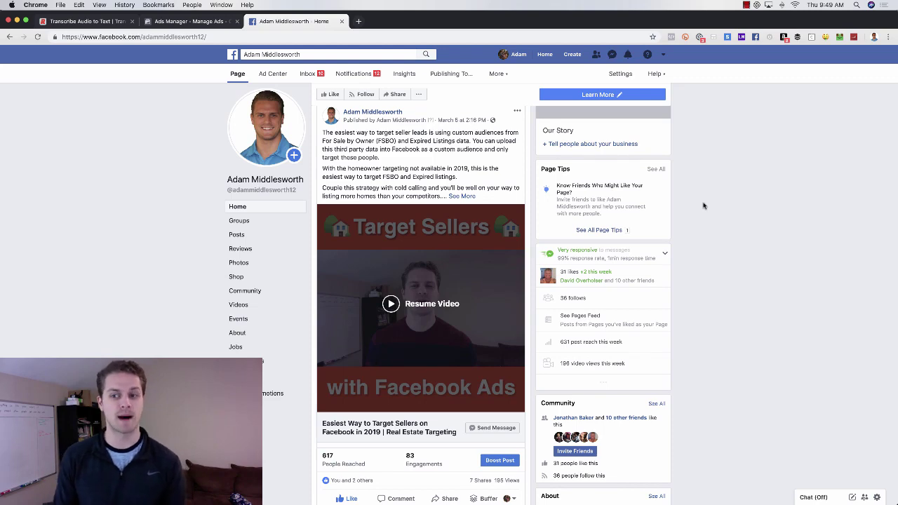
Step: Open the Boost Post dialog for the 'Target Sellers' video post and review its preview and settings
scroll(715, 207, down, 3)
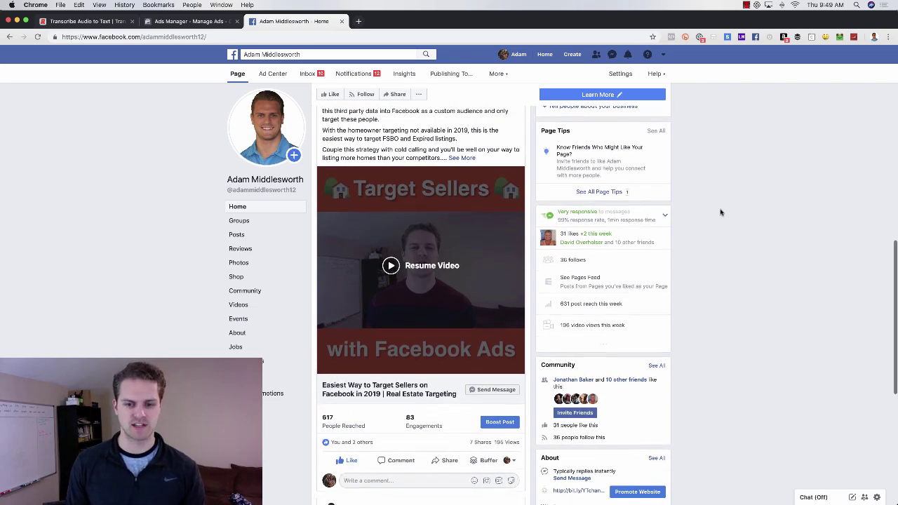
scroll(719, 209, up, 2)
scroll(710, 208, up, 1)
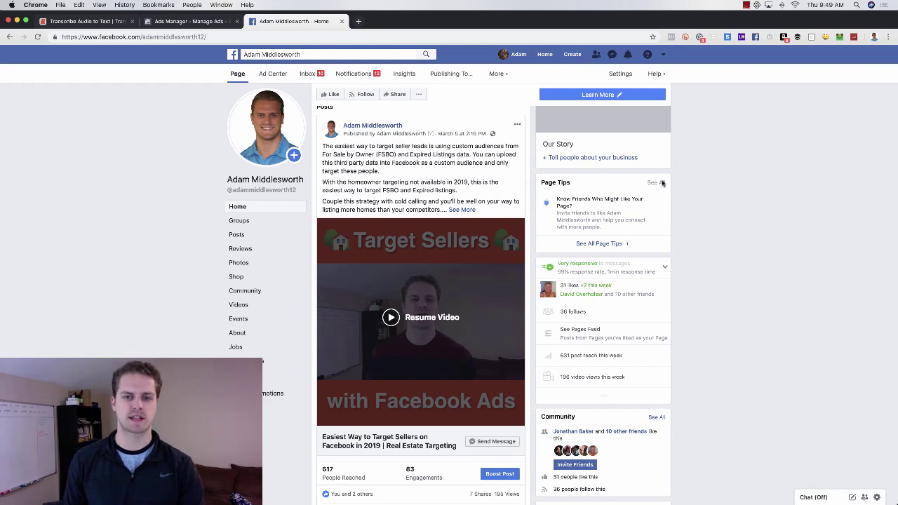
scroll(719, 249, down, 1)
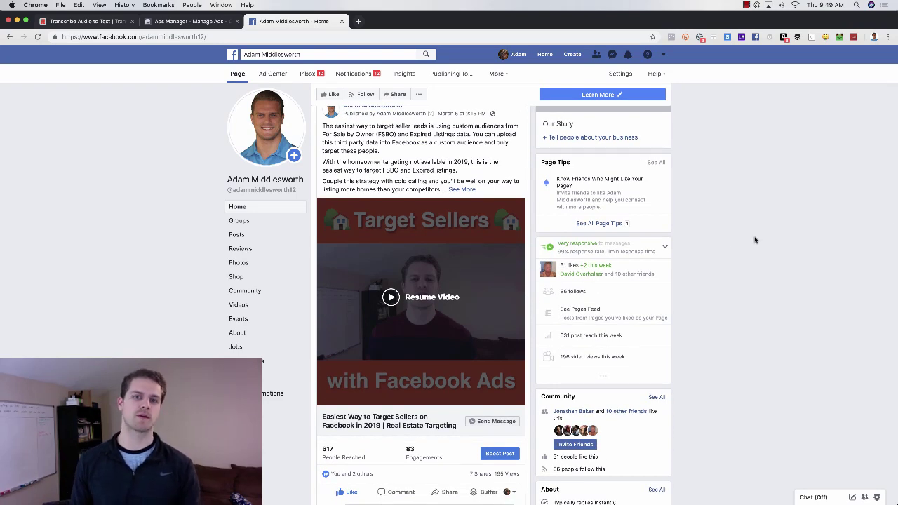
scroll(755, 239, down, 1)
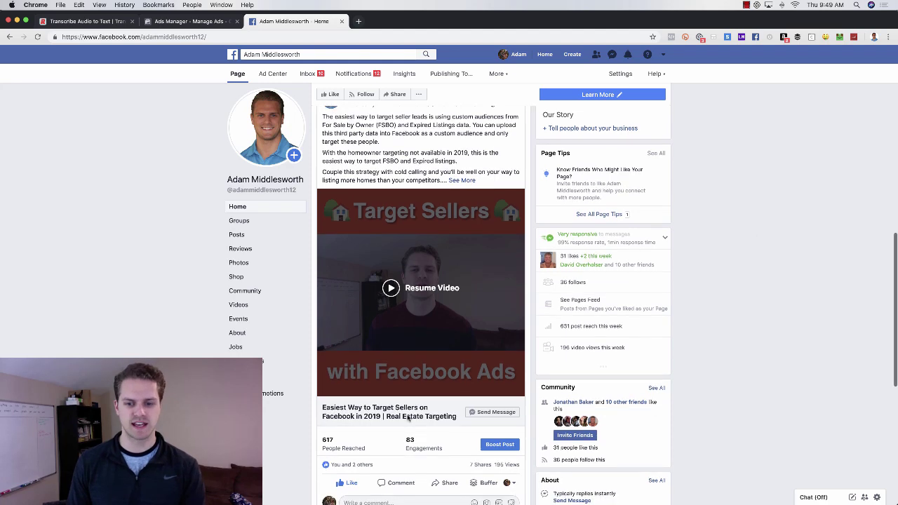
click(498, 444)
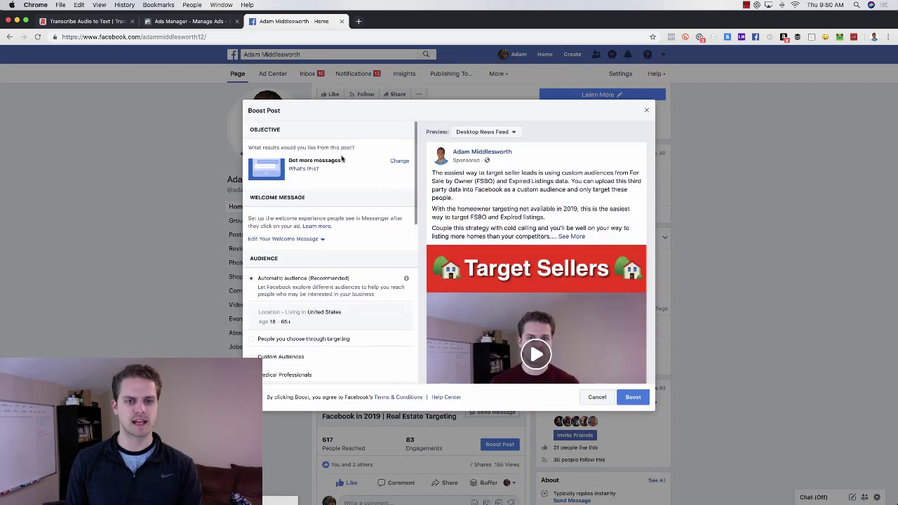
scroll(336, 250, down, 1)
scroll(335, 247, down, 2)
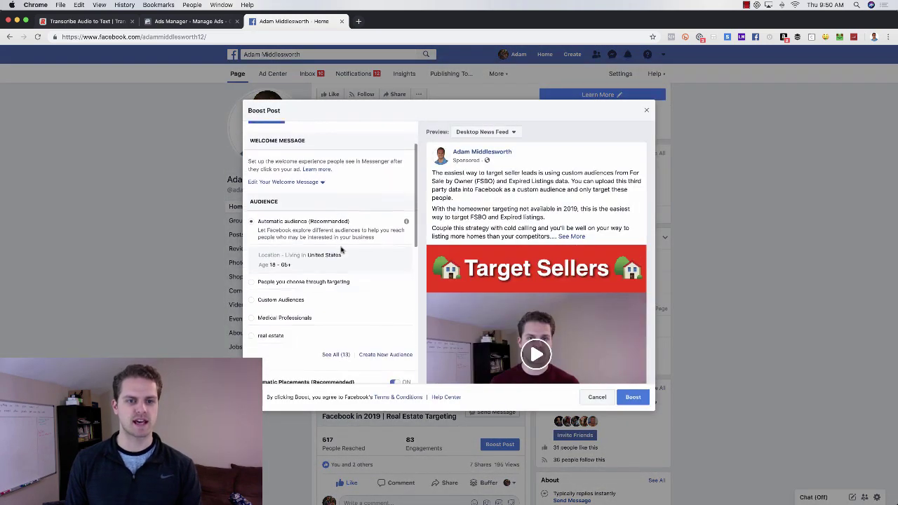
scroll(347, 250, down, 2)
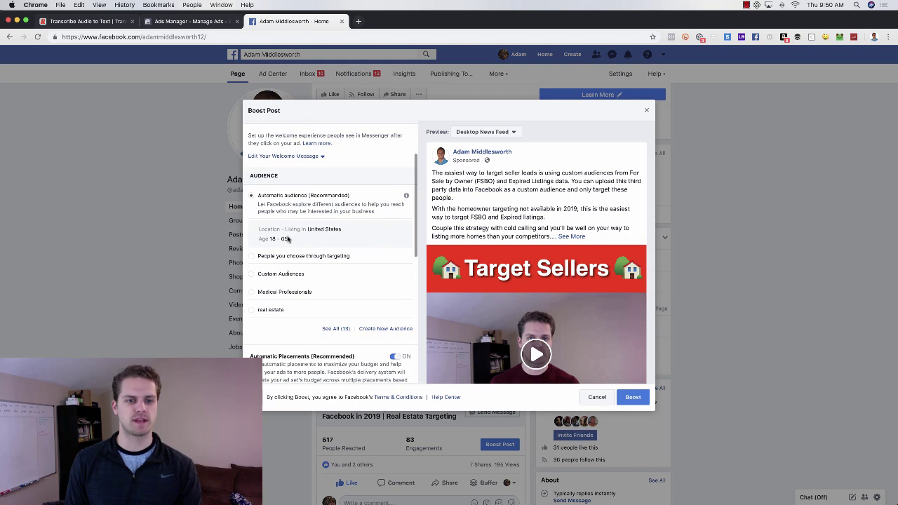
scroll(335, 258, up, 5)
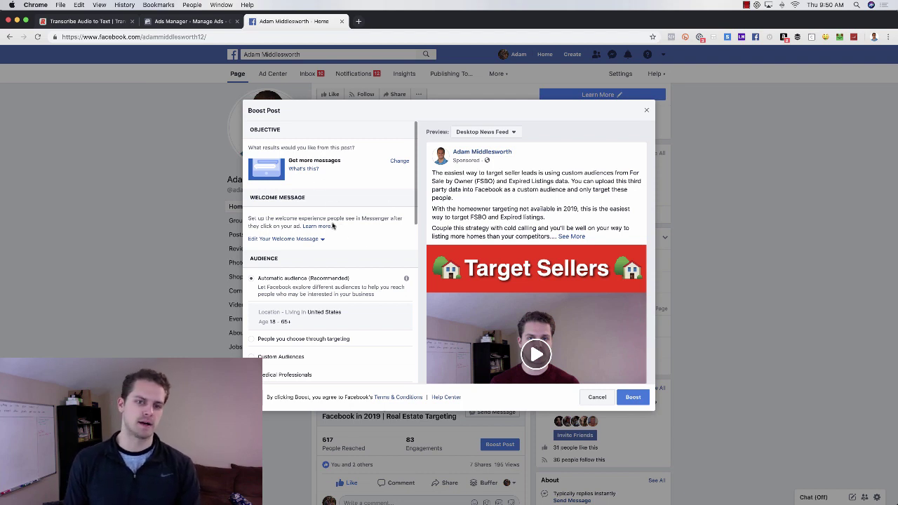
scroll(554, 323, down, 3)
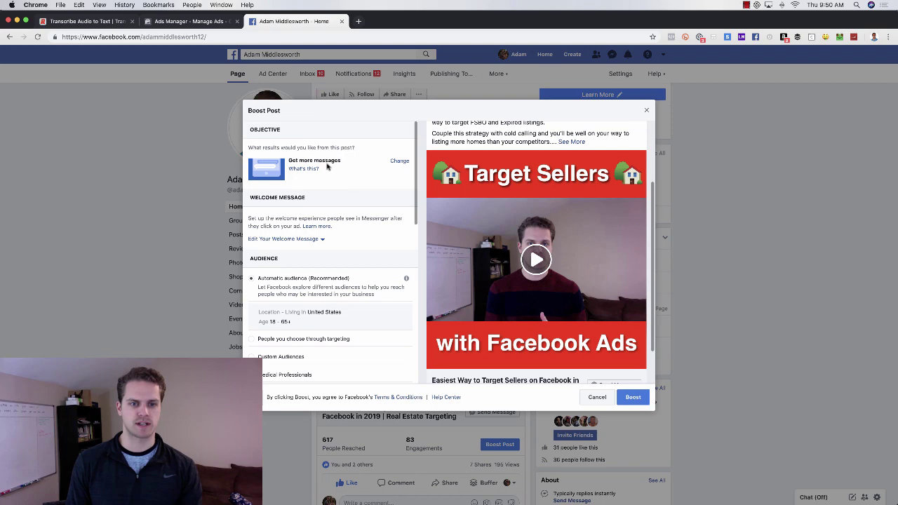
click(398, 162)
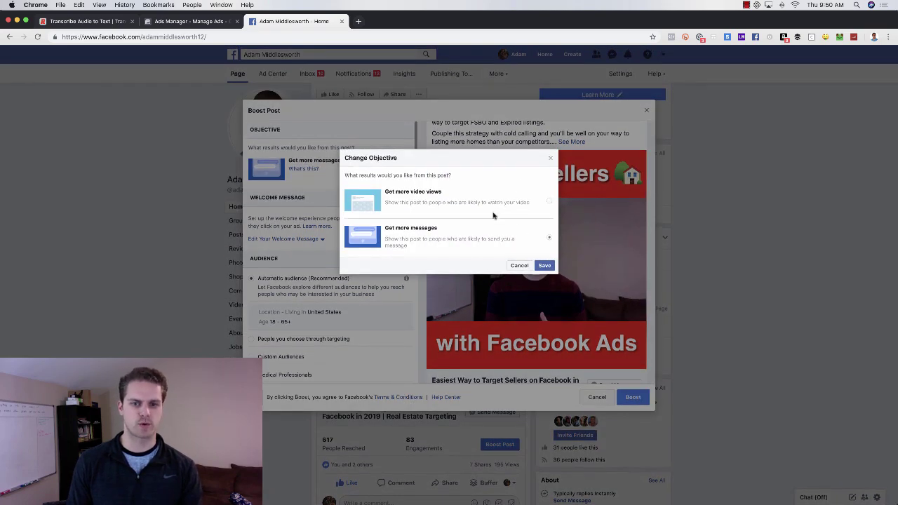
click(551, 161)
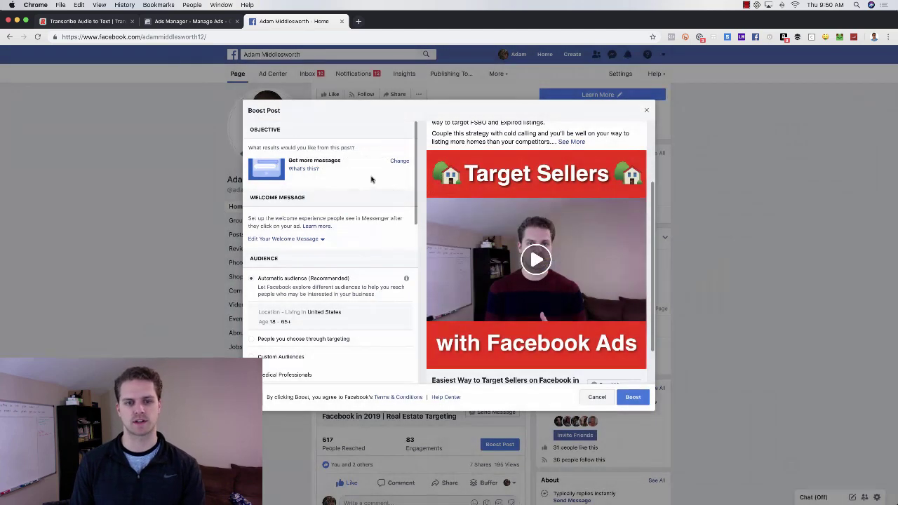
scroll(358, 214, down, 2)
scroll(364, 225, down, 1)
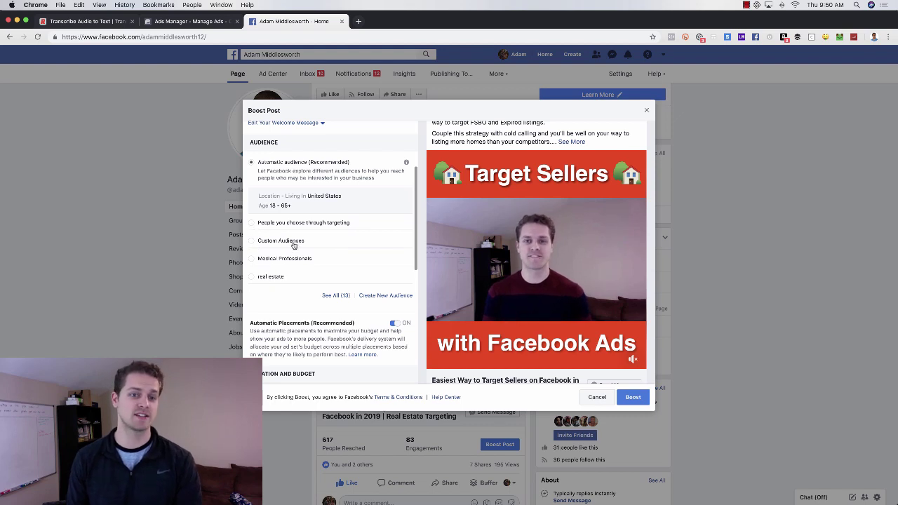
Step: Switch the boost audience to 'People you choose through targeting' (Texas, ages 18–65+)
click(252, 223)
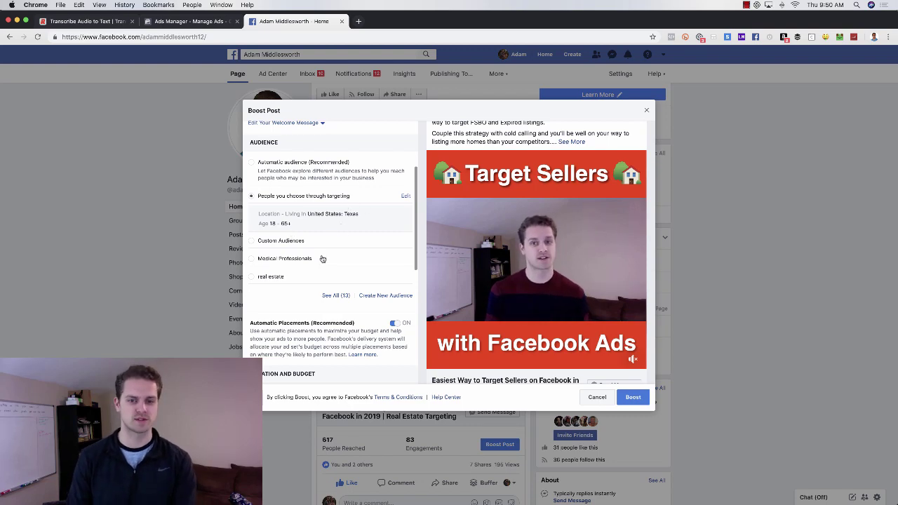
scroll(321, 258, down, 2)
scroll(322, 258, down, 2)
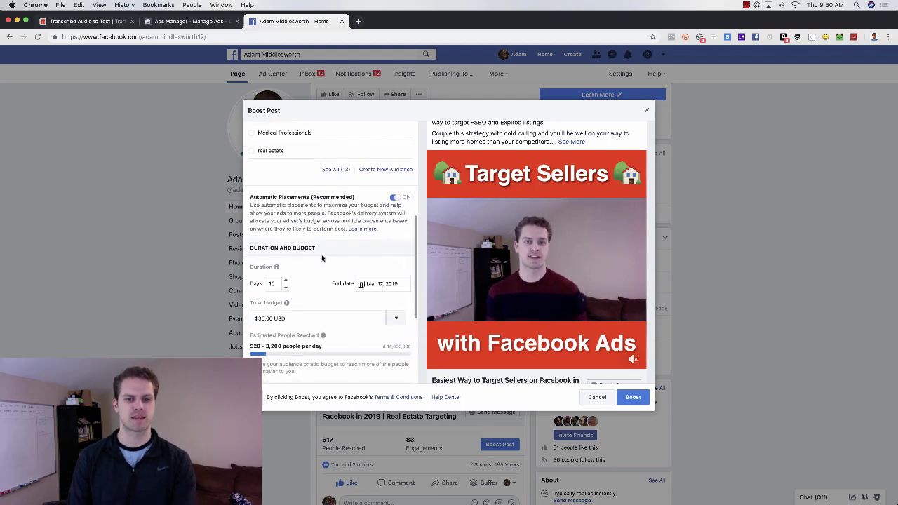
scroll(322, 258, up, 6)
scroll(322, 258, down, 5)
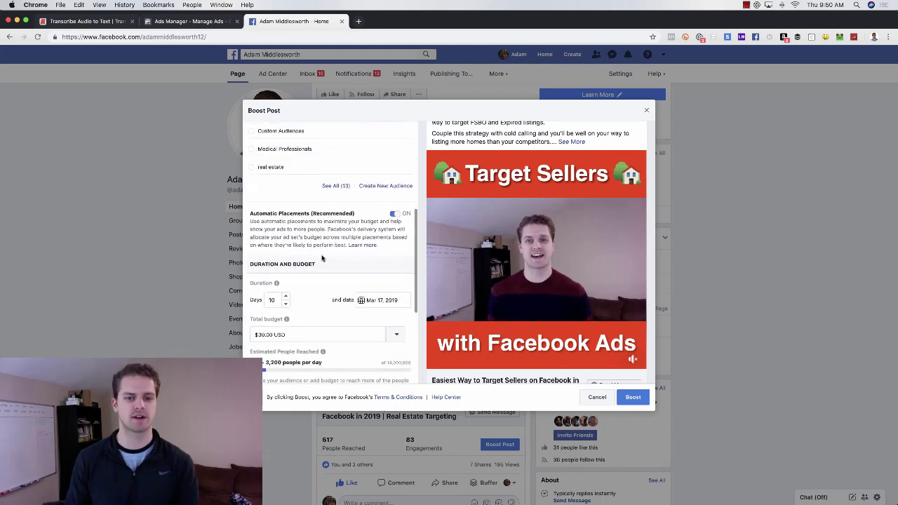
scroll(322, 258, down, 2)
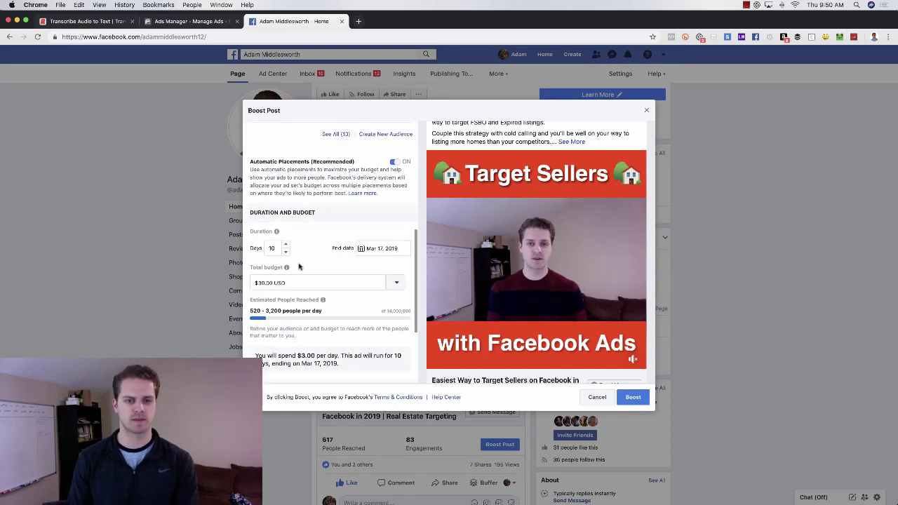
scroll(319, 268, down, 1)
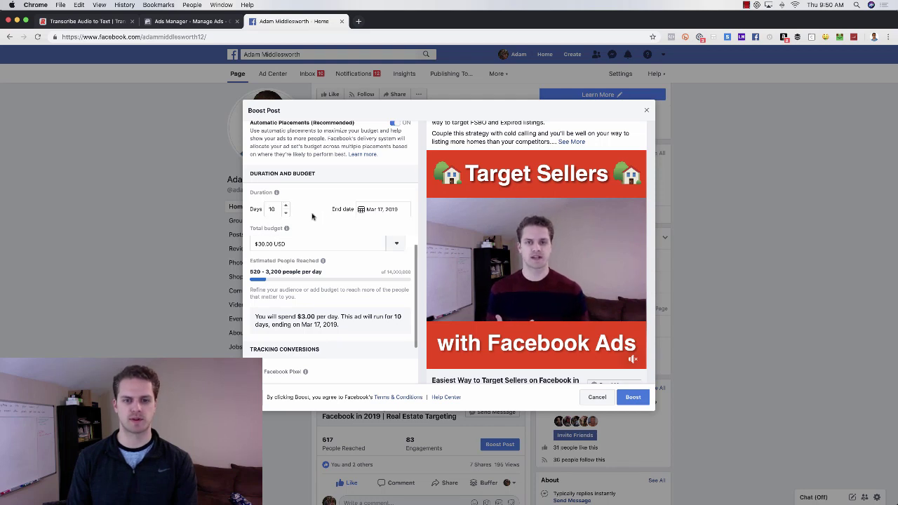
Step: Check the boost end date on the calendar, keeping Mar 17, 2019
click(381, 208)
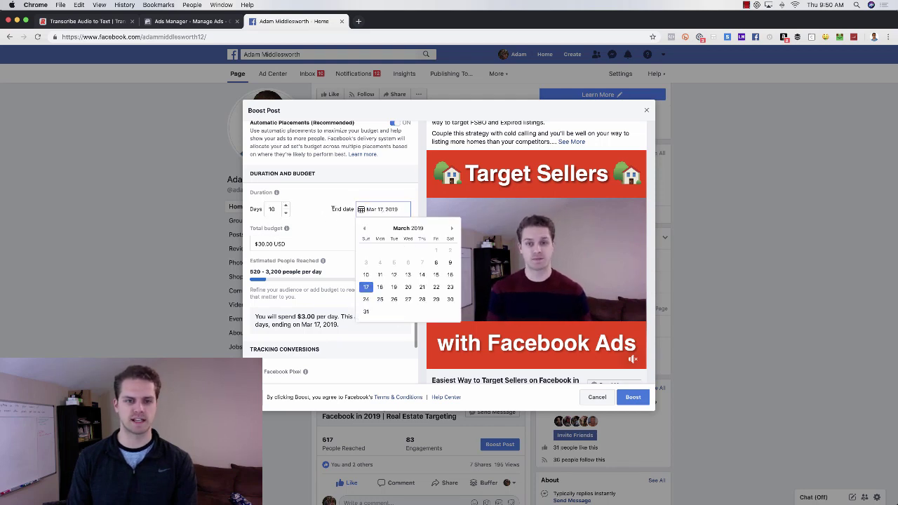
click(338, 240)
scroll(342, 243, down, 2)
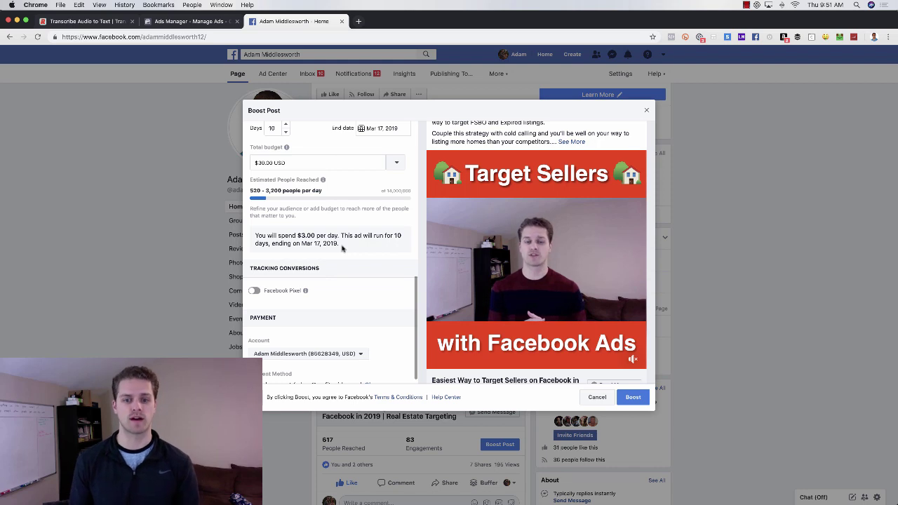
scroll(518, 206, up, 3)
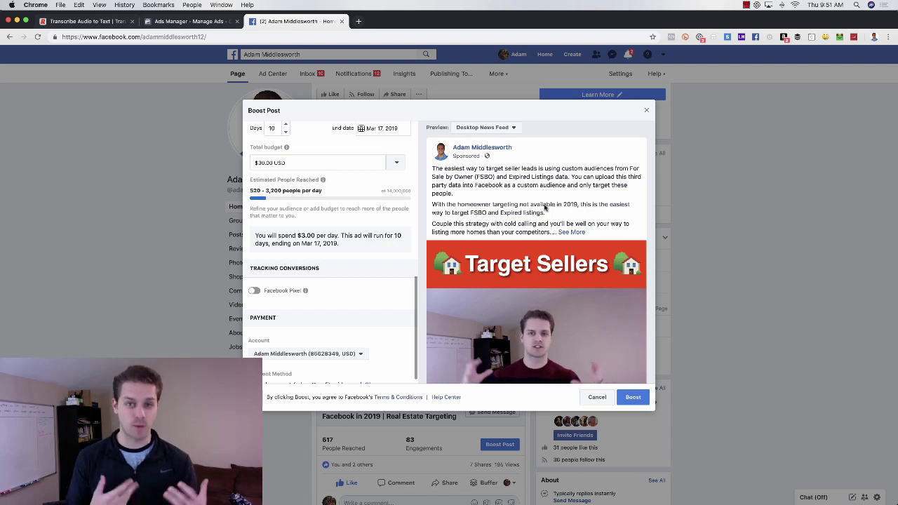
Step: Turn on Facebook Pixel conversion tracking using the Default Pixel
scroll(310, 144, up, 5)
scroll(319, 161, up, 5)
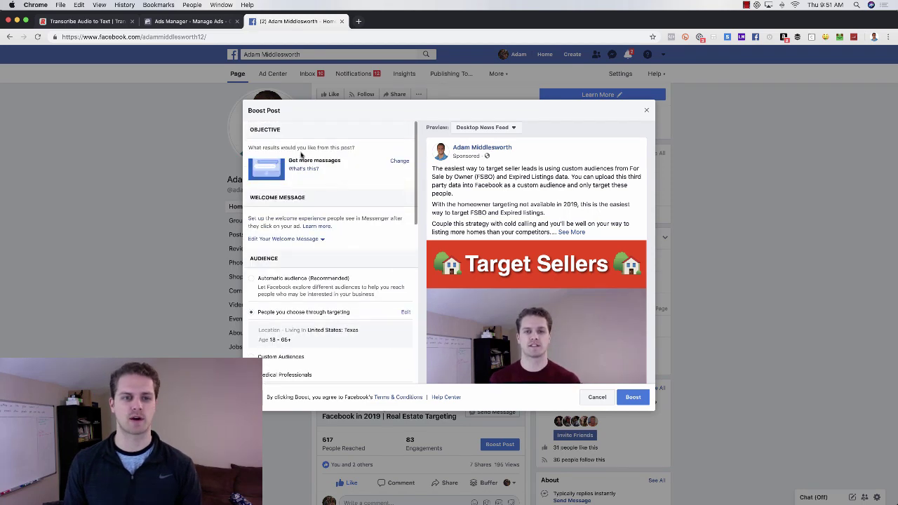
scroll(338, 201, down, 1)
scroll(338, 203, down, 4)
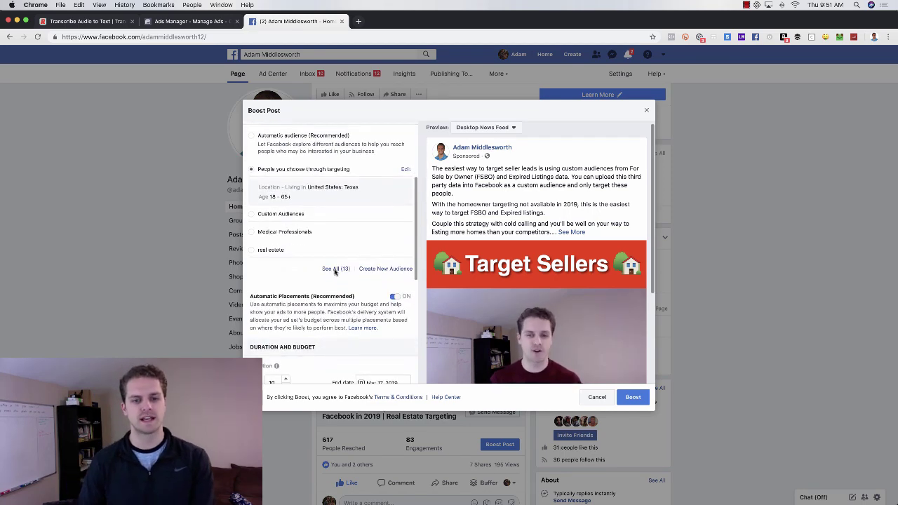
scroll(341, 283, down, 3)
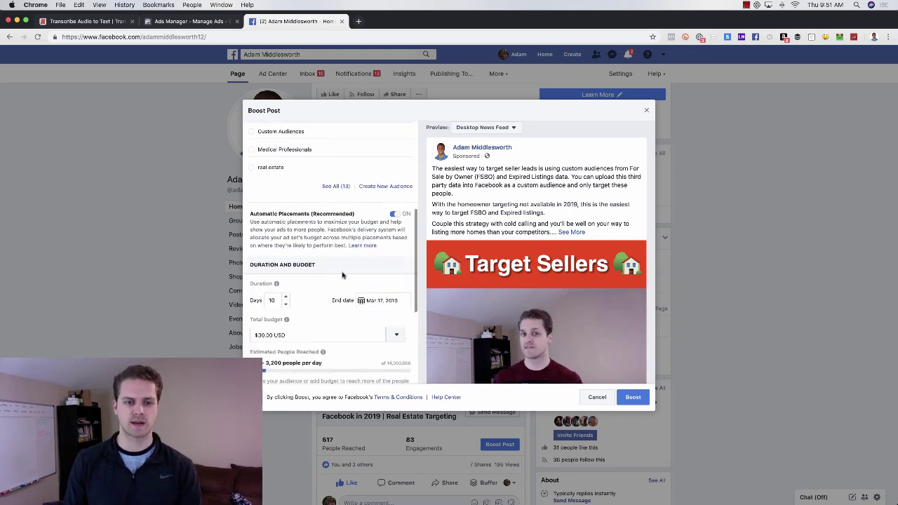
scroll(342, 275, down, 3)
mouse_move(322, 260)
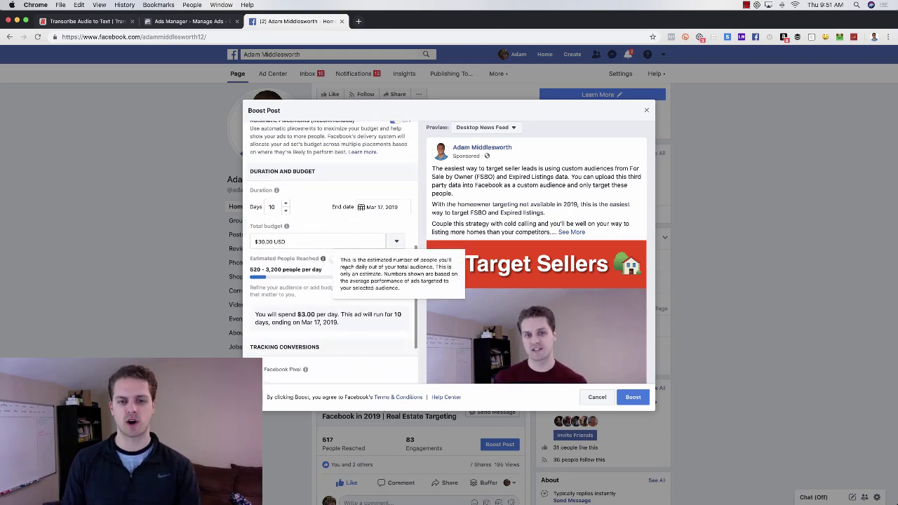
scroll(306, 262, down, 3)
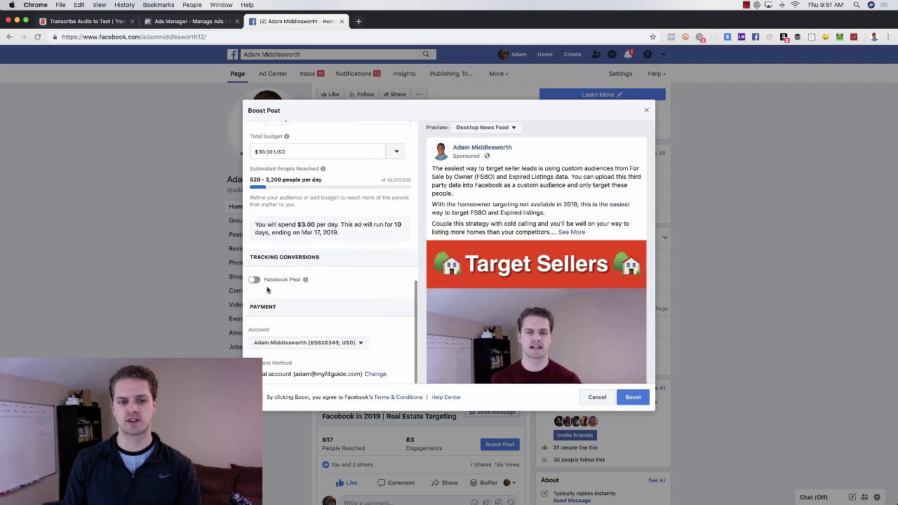
scroll(344, 316, down, 2)
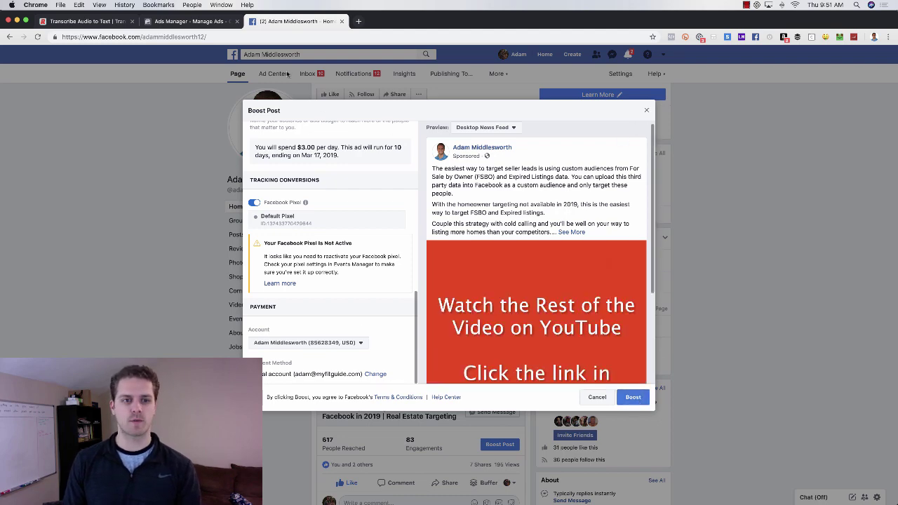
Step: Cancel the post boost without saving and go to the Ads Manager Campaigns list
click(647, 112)
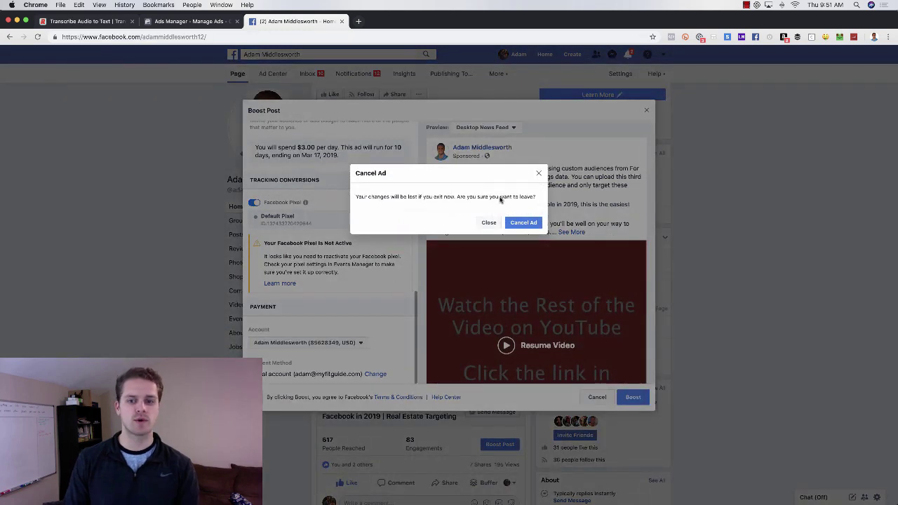
key(Return)
click(188, 21)
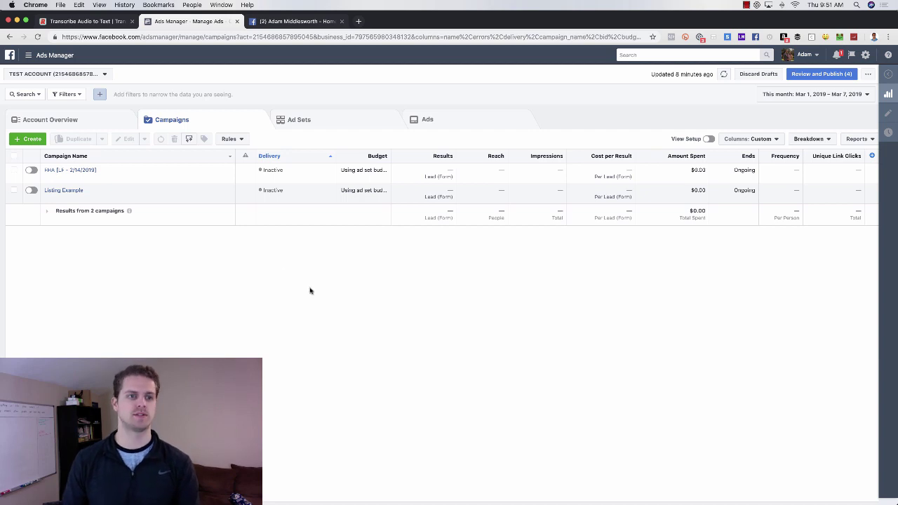
Step: Create a new Ads Manager campaign, dismissing the 'Here is where you left off' prompt
click(29, 140)
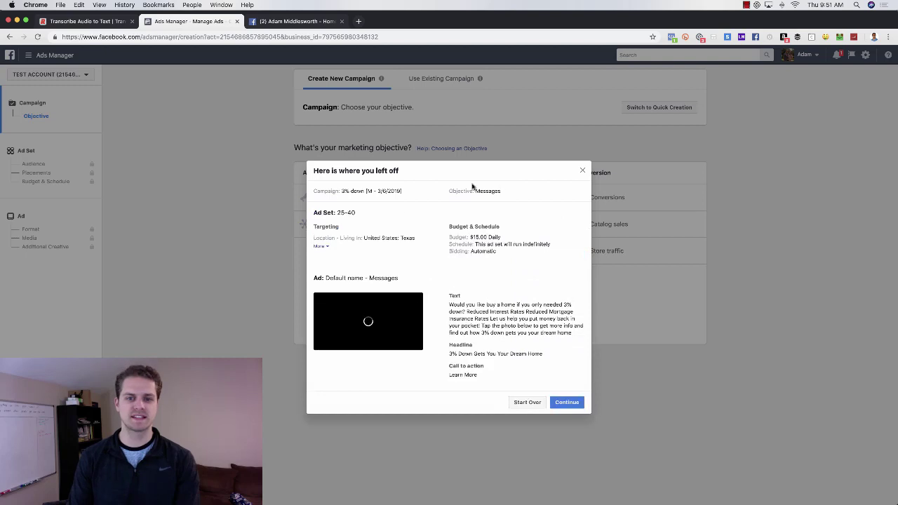
click(582, 170)
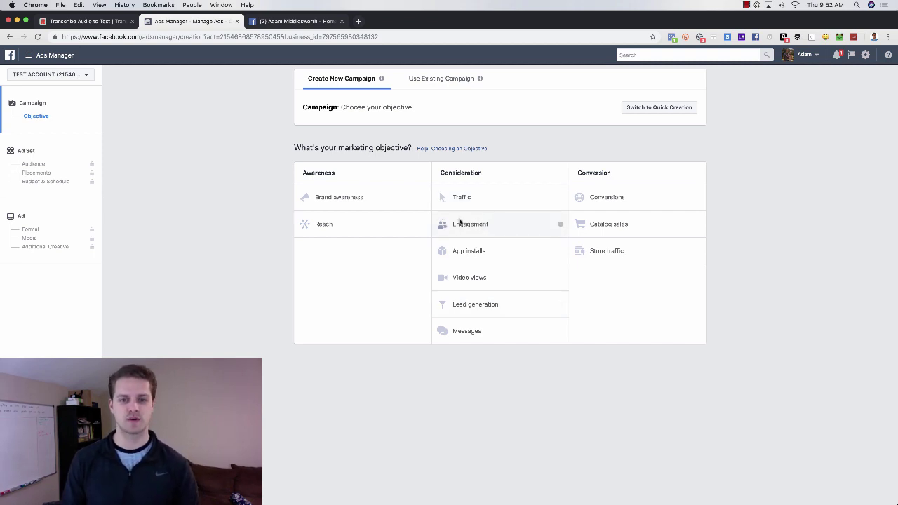
Step: Choose Engagement as the campaign objective after briefly comparing Video views
click(491, 224)
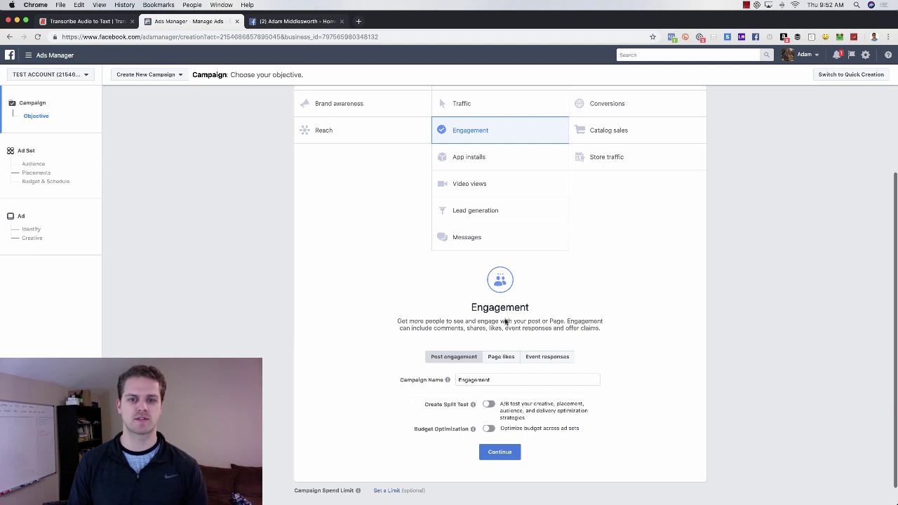
scroll(484, 288, up, 2)
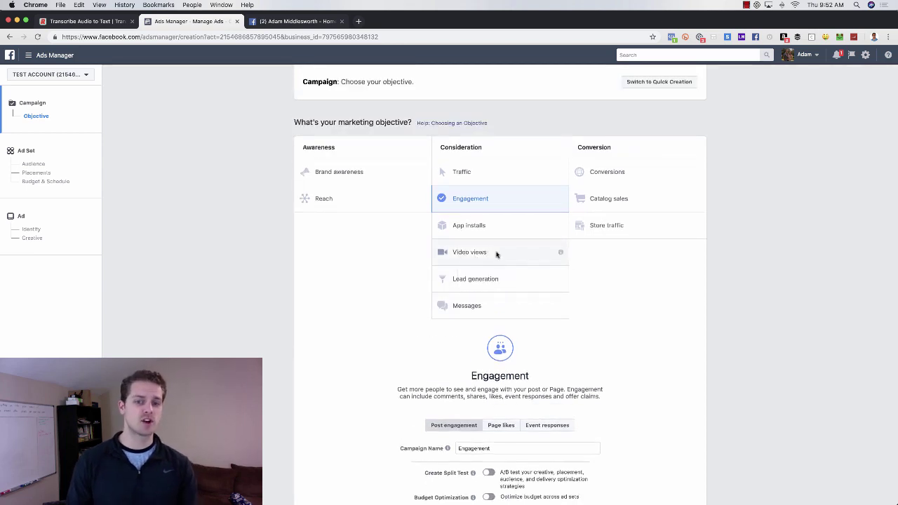
click(495, 252)
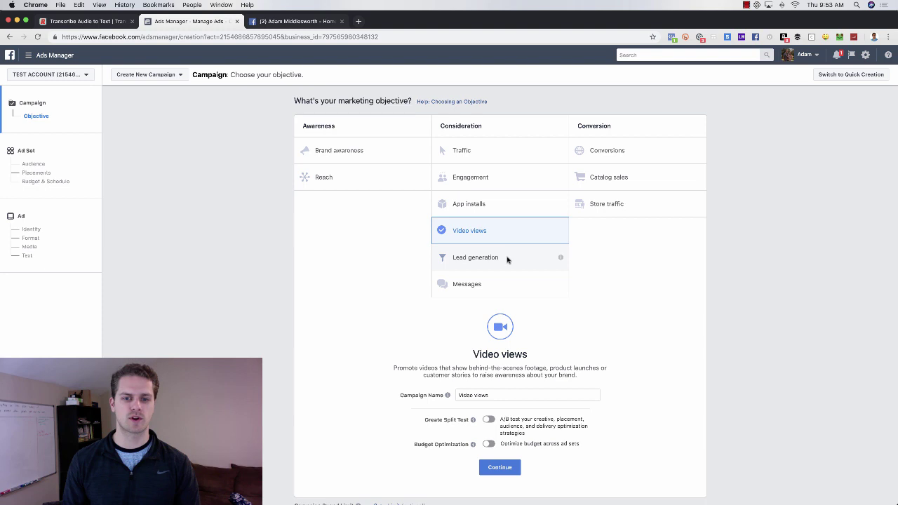
click(481, 178)
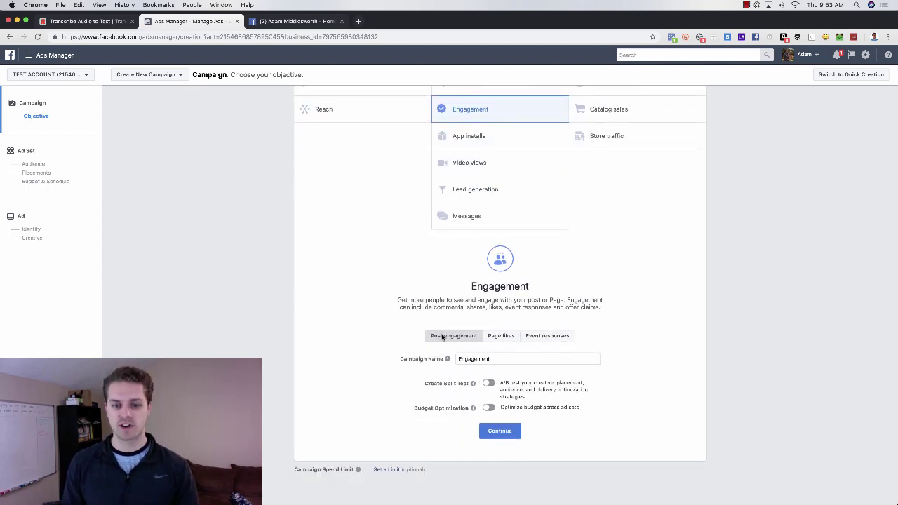
Step: Rename the campaign 'Example (PPF - 3/7/2019)' and continue to the ad set
click(527, 358)
double_click(495, 358)
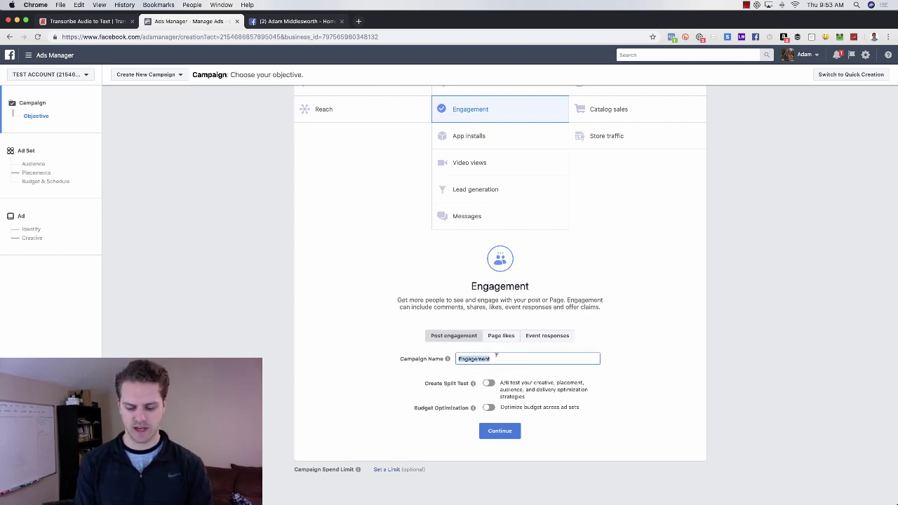
text(PPE)
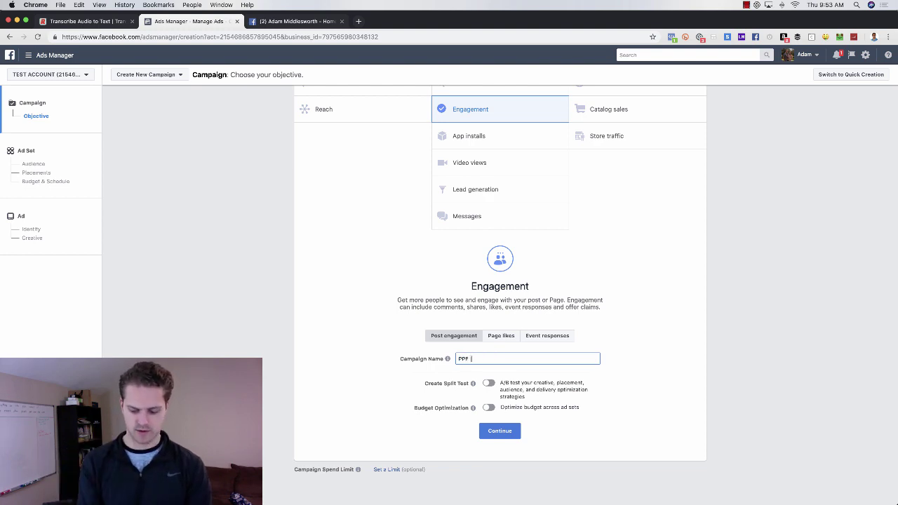
key(BackSpace)
key(BackSpace)
key(BackSpace)
key(BackSpace)
text(Fv)
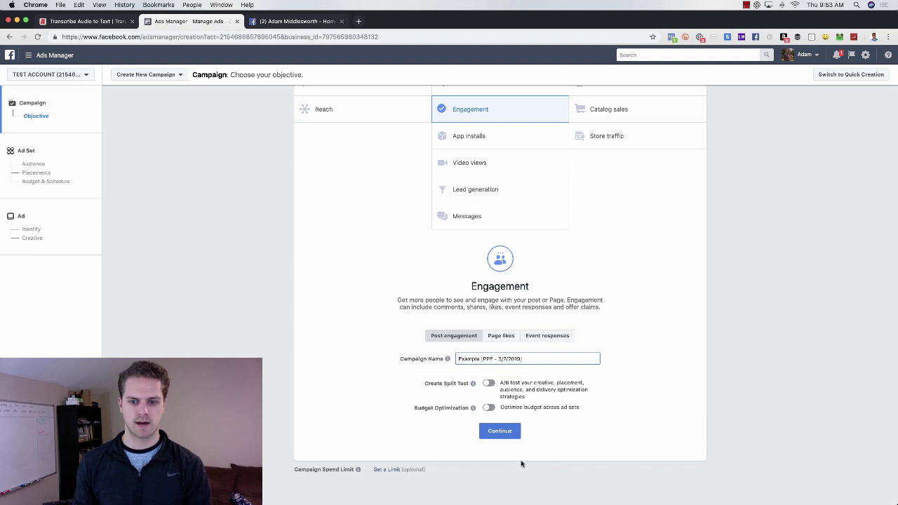
click(499, 430)
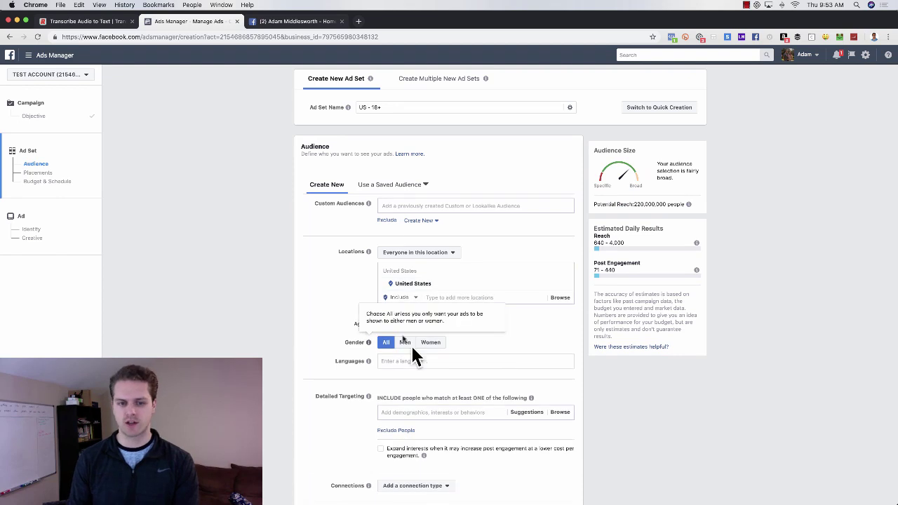
Step: Create a new ad with the creator's own Page as identity, then view the Target Sellers post
click(31, 230)
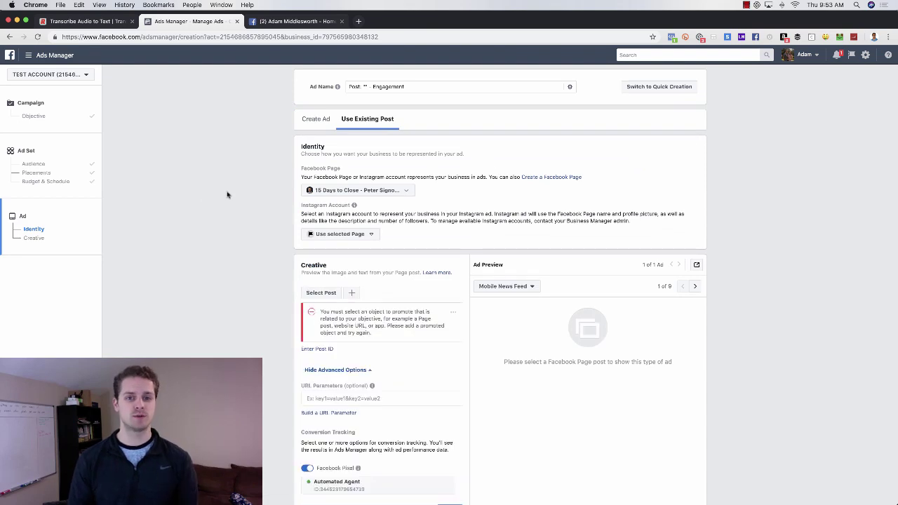
click(317, 122)
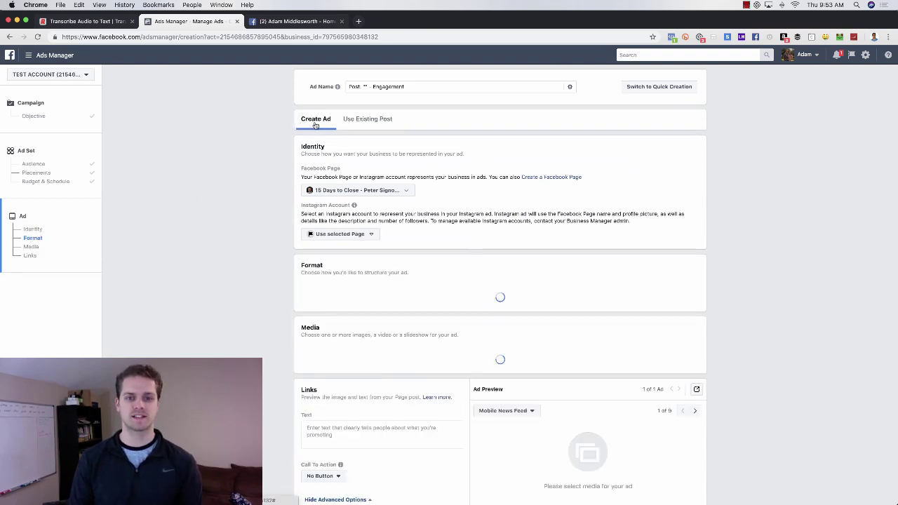
click(392, 190)
click(341, 282)
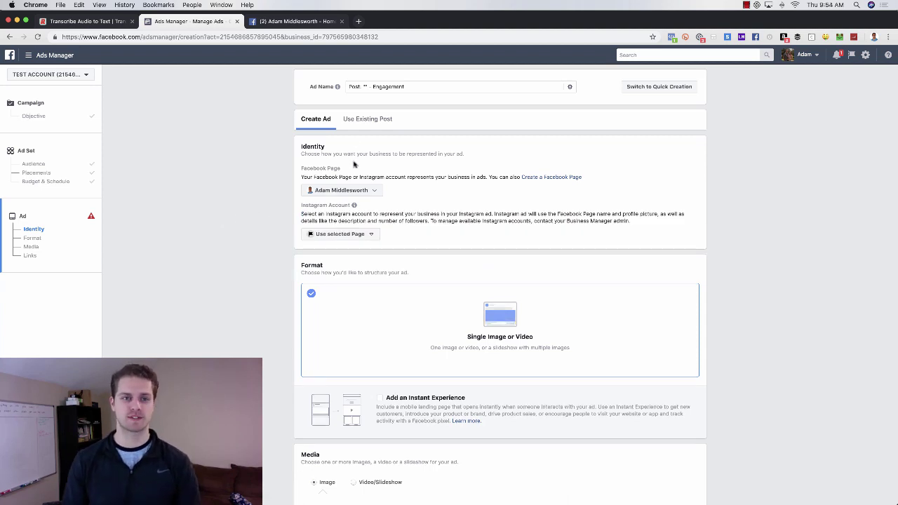
click(312, 24)
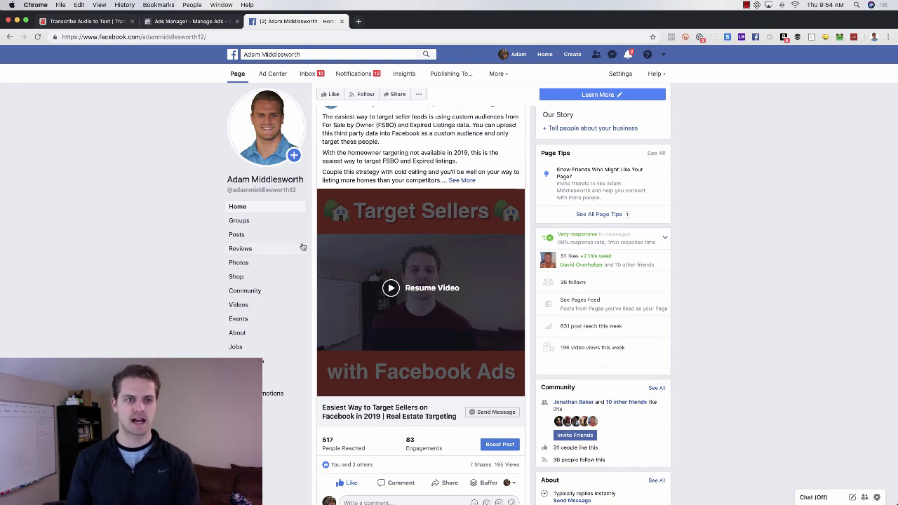
Step: Select the existing 'Easiest Way to Target Sellers' video post for the ad and confirm it
click(186, 23)
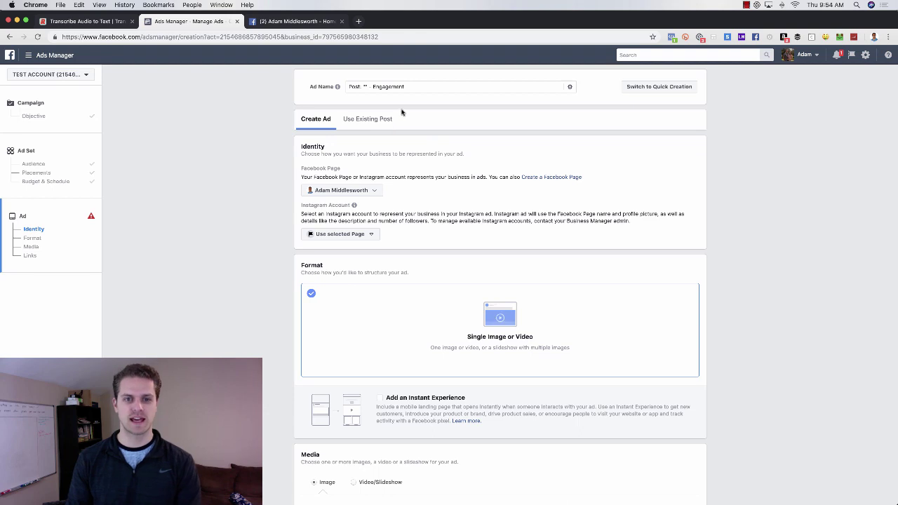
click(367, 121)
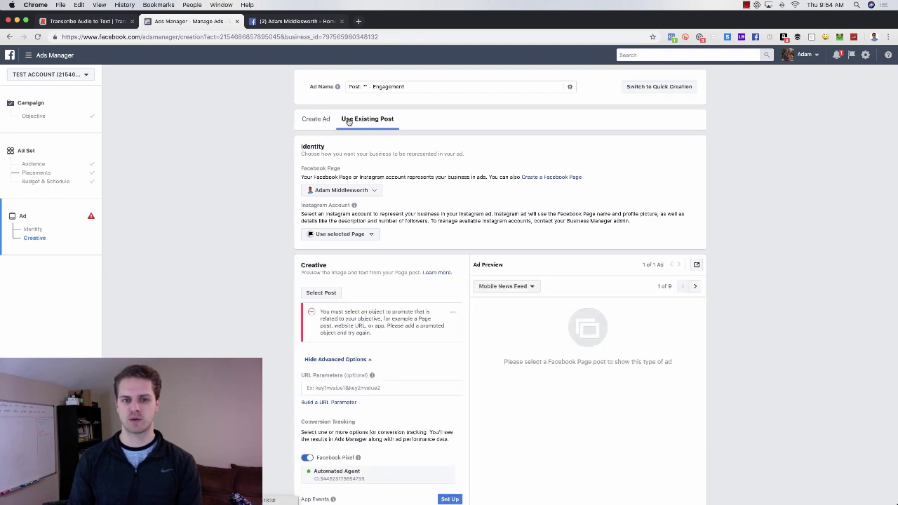
click(333, 295)
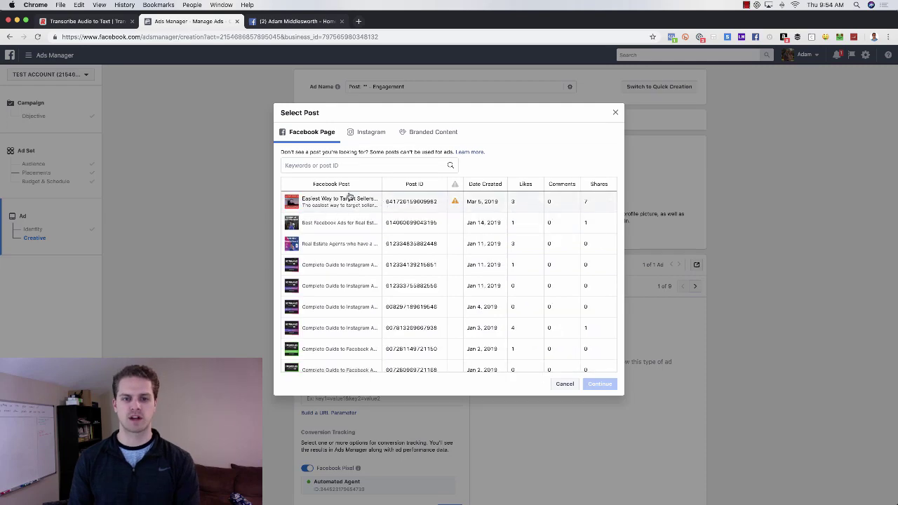
click(317, 201)
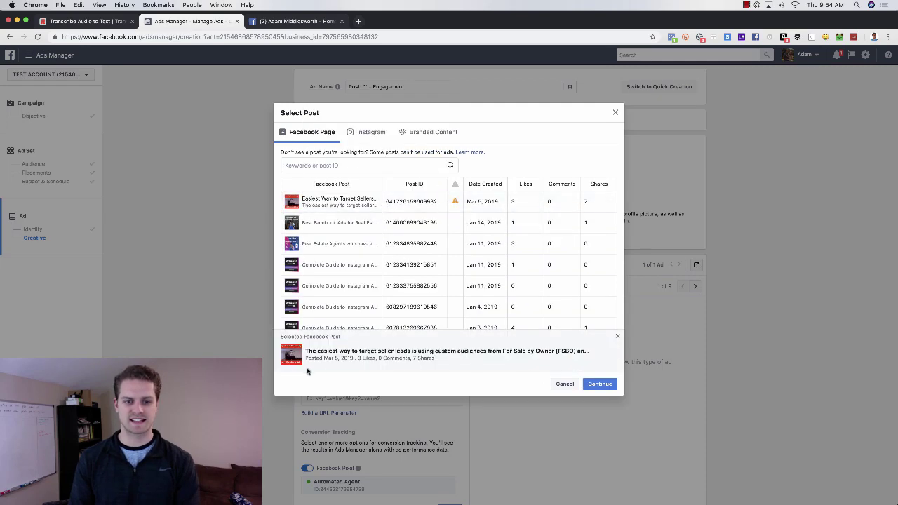
key(ctrl+Tab)
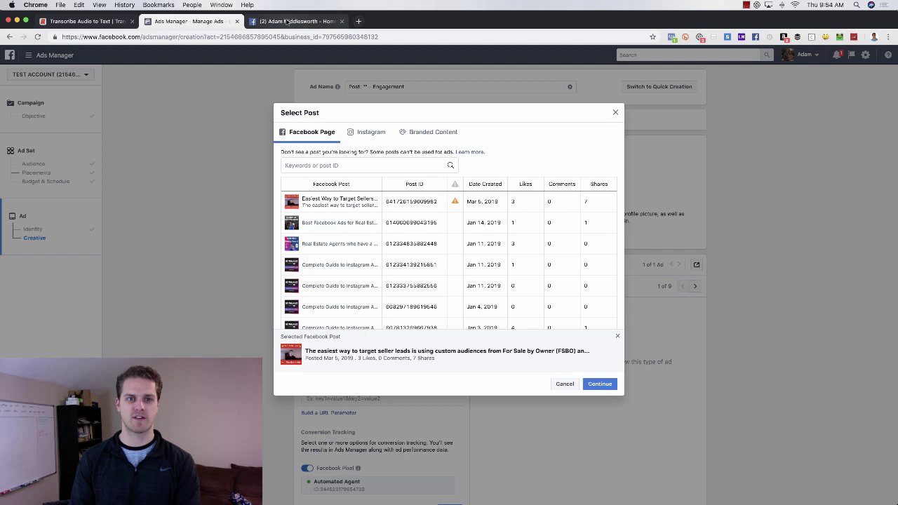
click(201, 21)
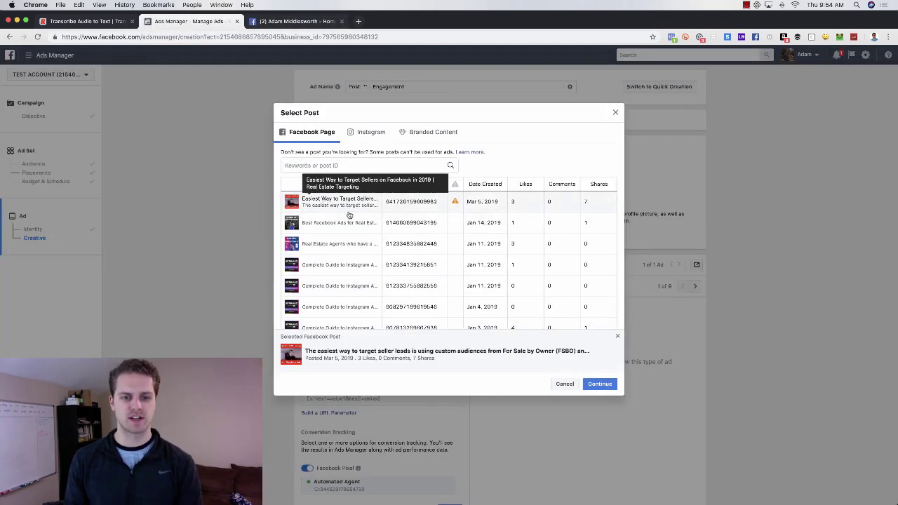
click(599, 385)
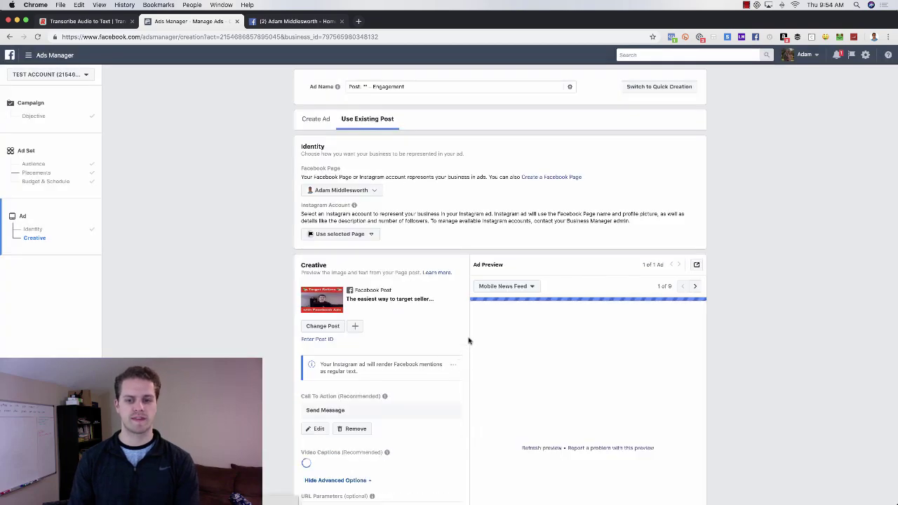
scroll(456, 301, down, 1)
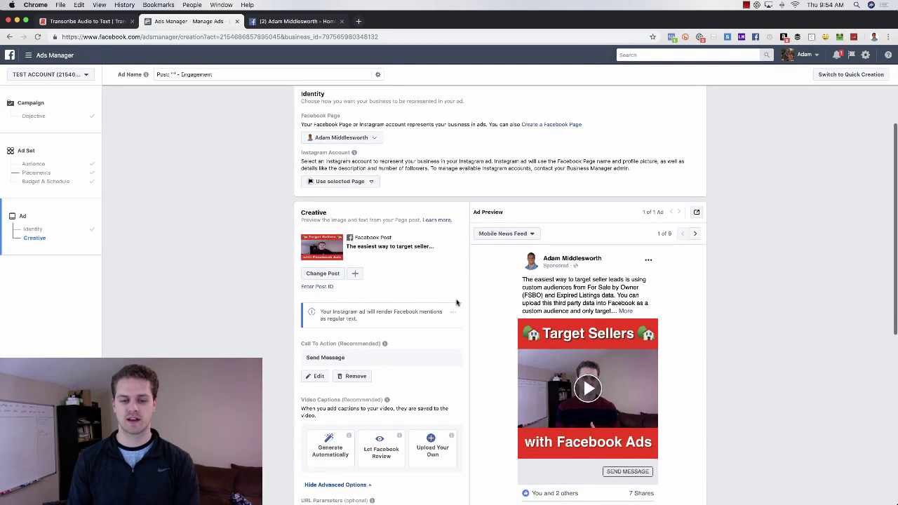